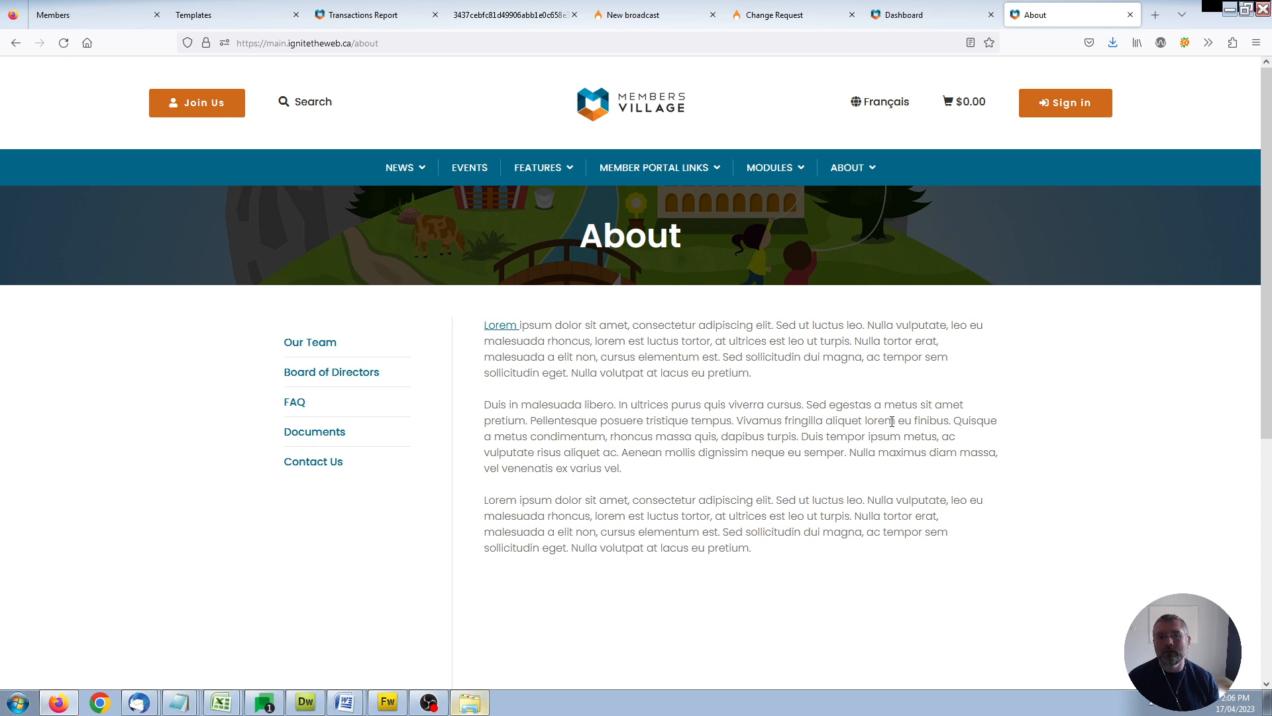
# Switch to the site's admin dashboard and open the e-commerce Departments list
pyautogui.click(925, 20)
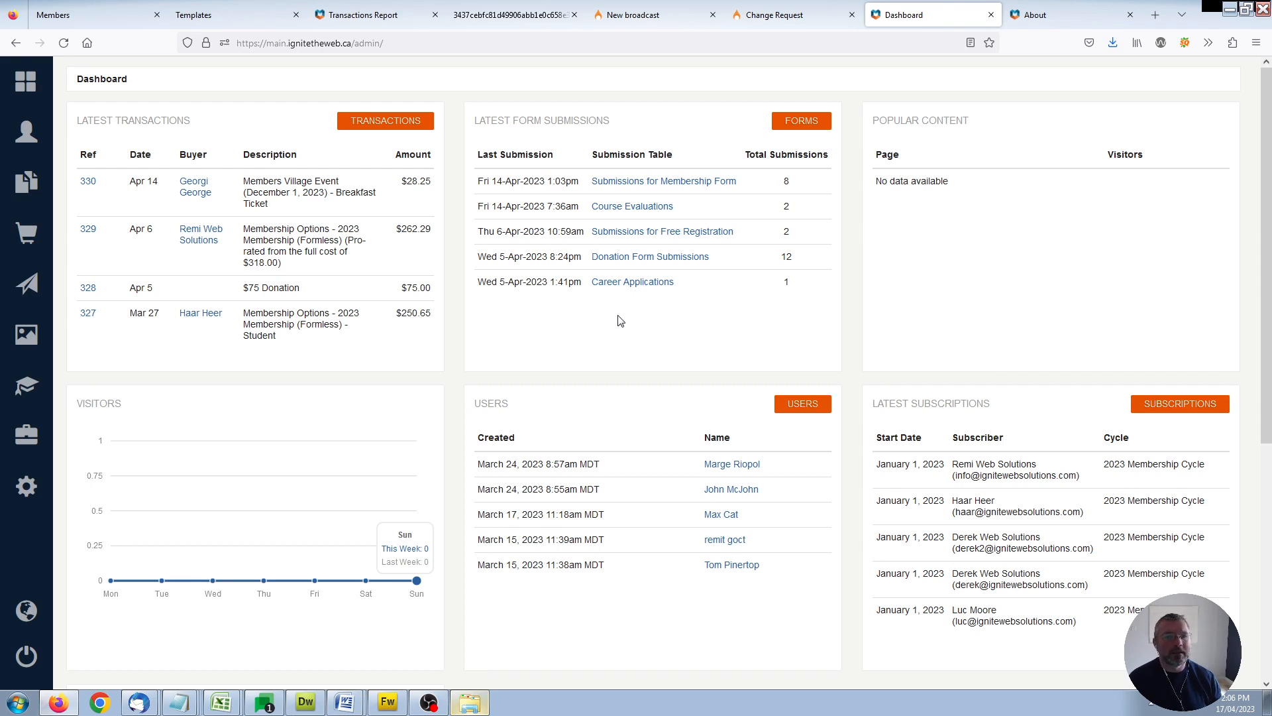
pyautogui.click(3, 238)
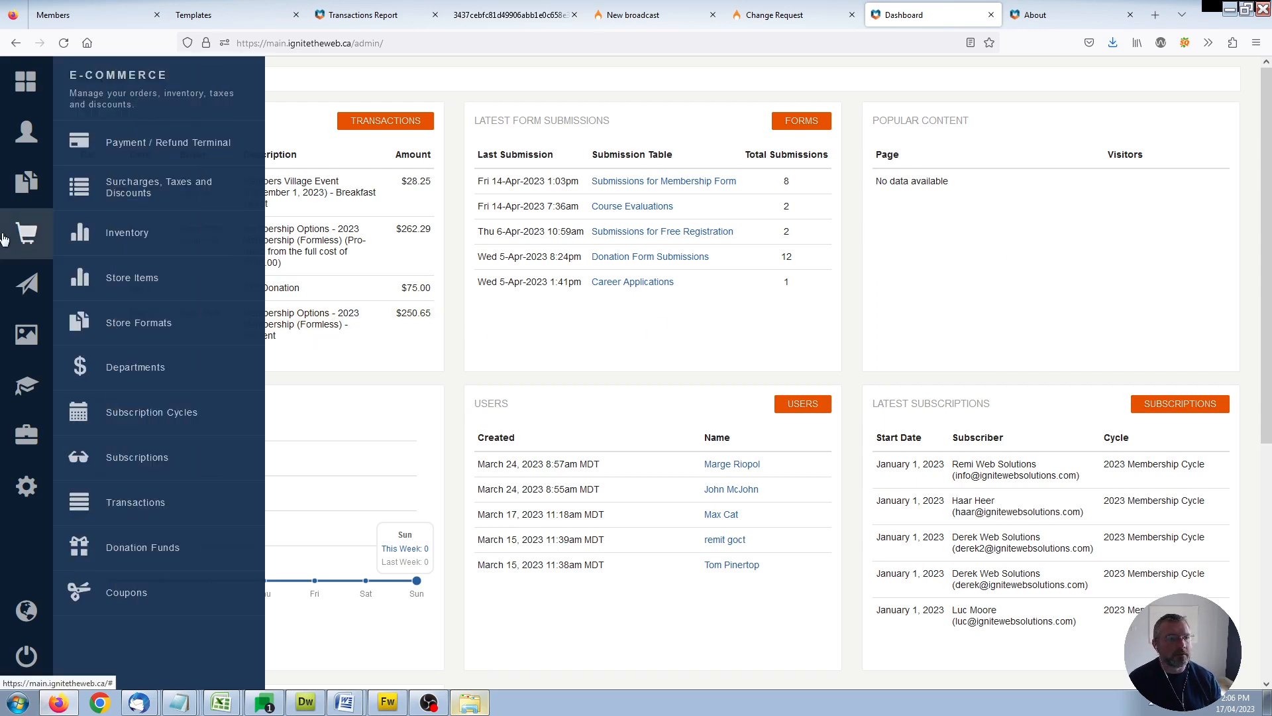
pyautogui.click(142, 369)
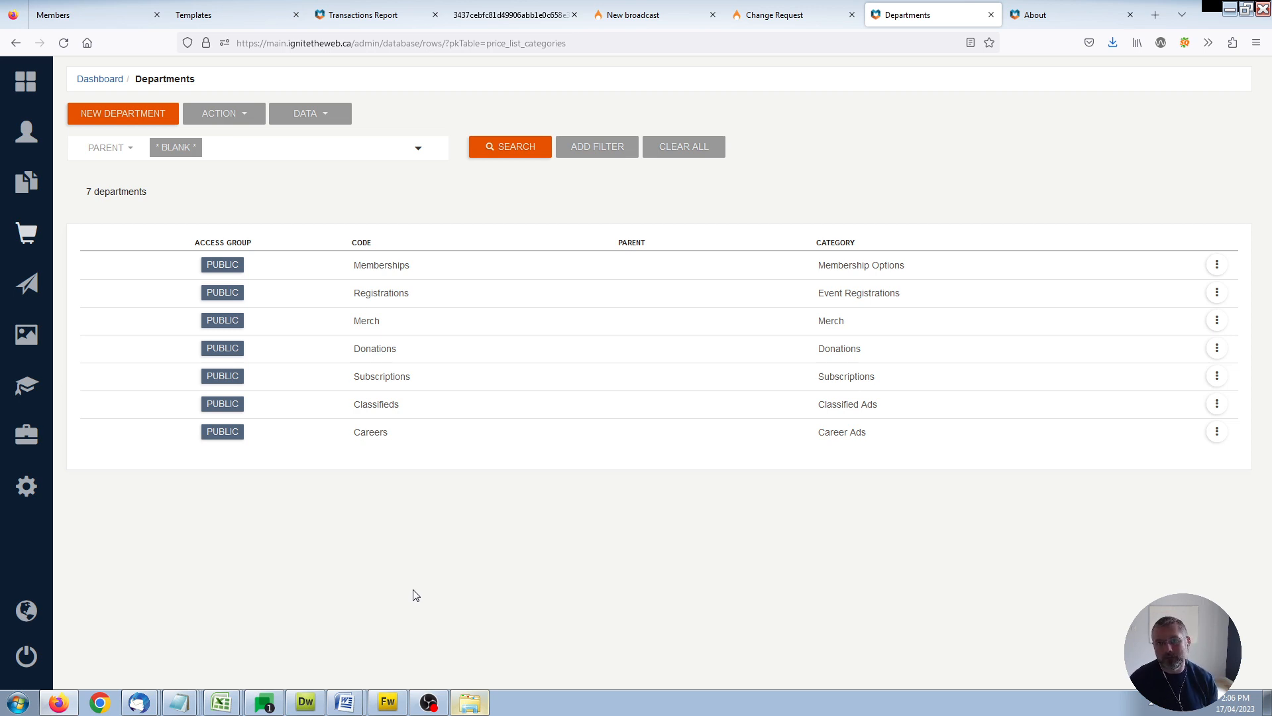
# Create a new department with "In-kind" as both its code and its category, and submit it
pyautogui.click(97, 117)
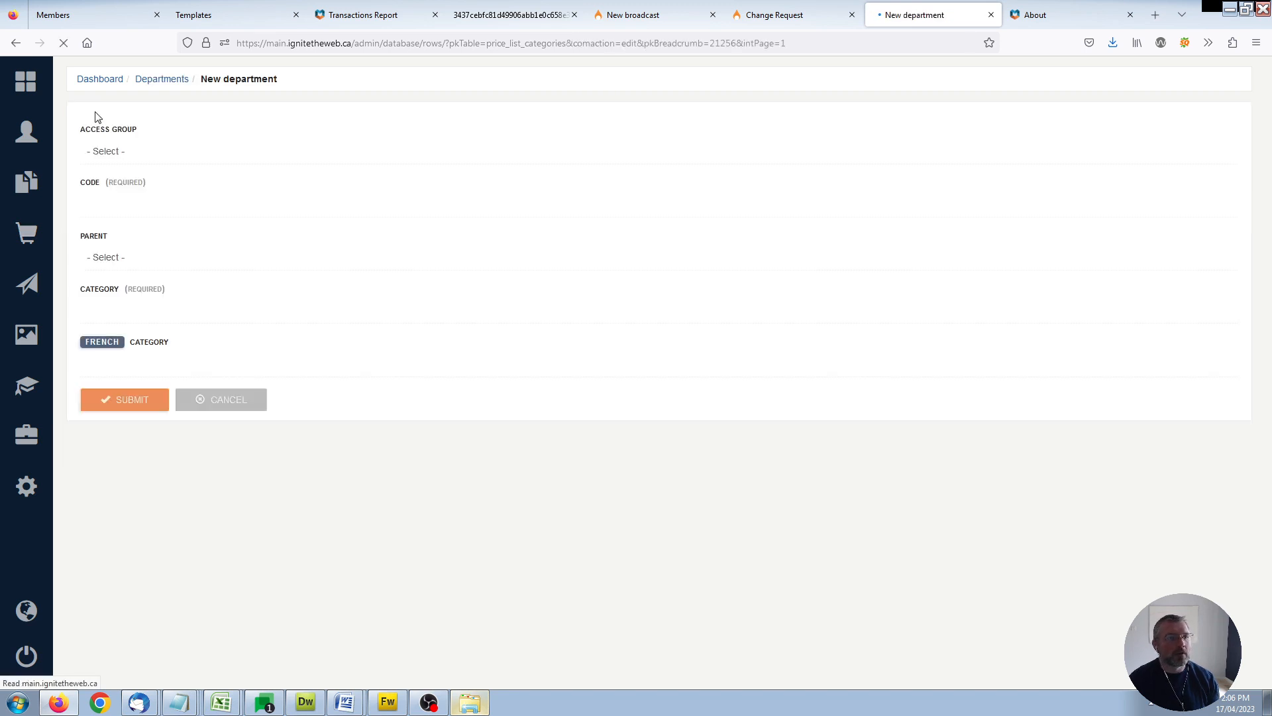
pyautogui.click(128, 200)
pyautogui.write('In-kind')
pyautogui.click(126, 305)
pyautogui.write('In-kind')
pyautogui.click(349, 483)
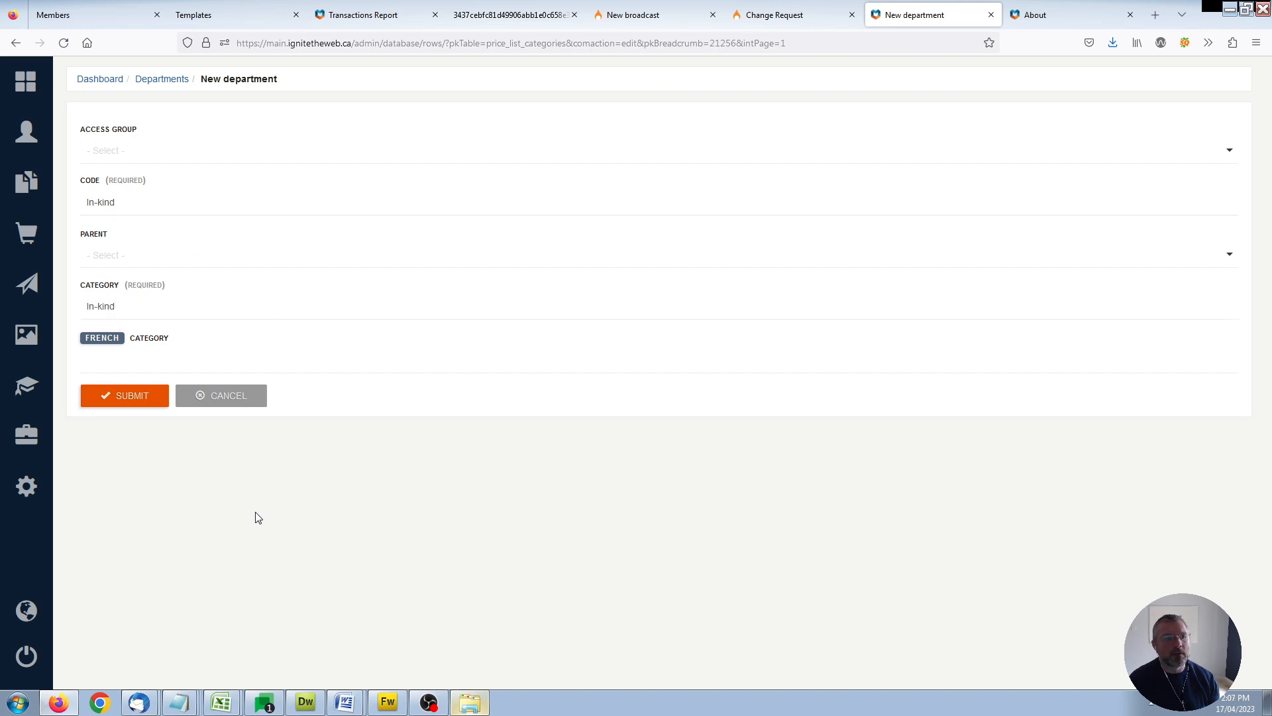
pyautogui.click(123, 398)
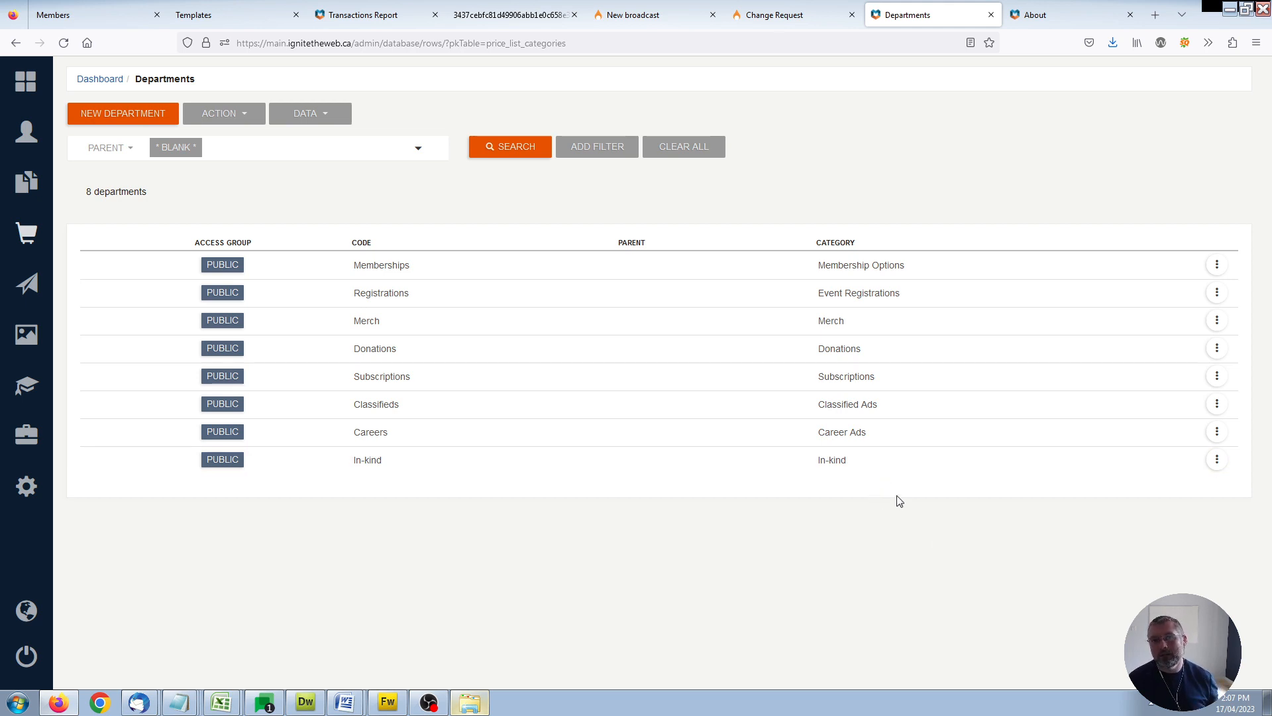
# Open the related price list of the In-kind department
pyautogui.click(1217, 461)
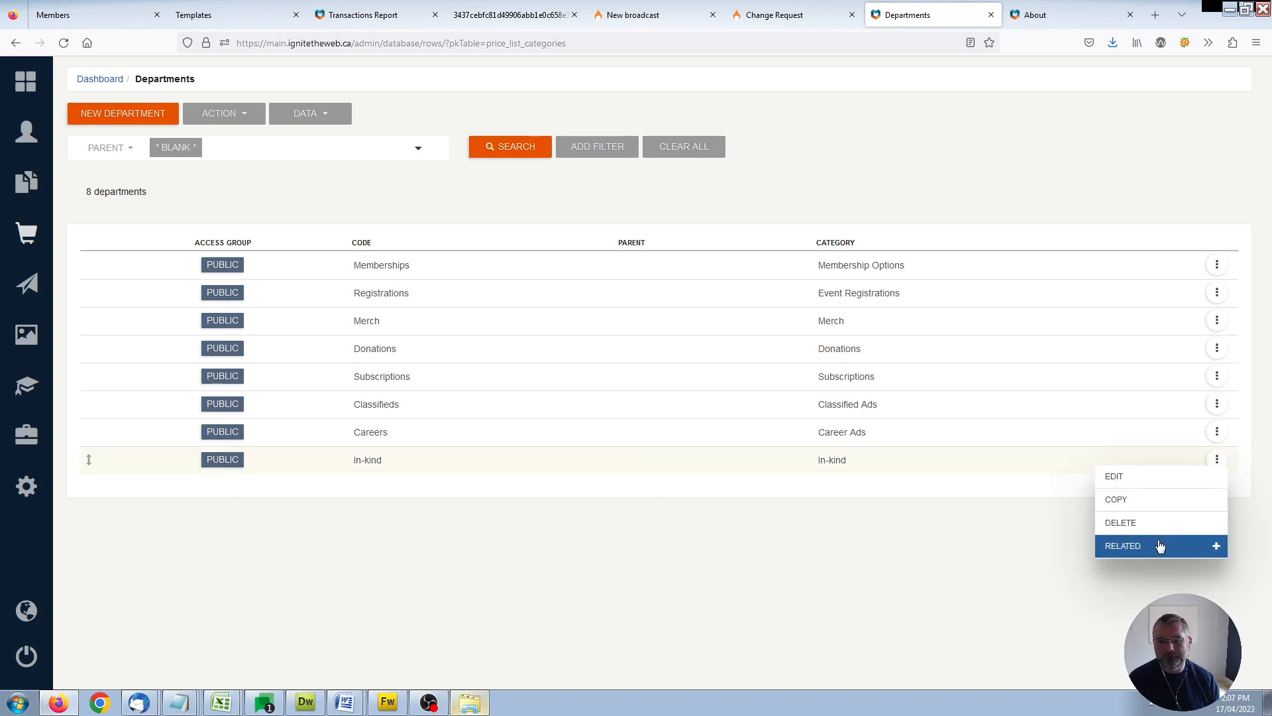
pyautogui.click(1160, 546)
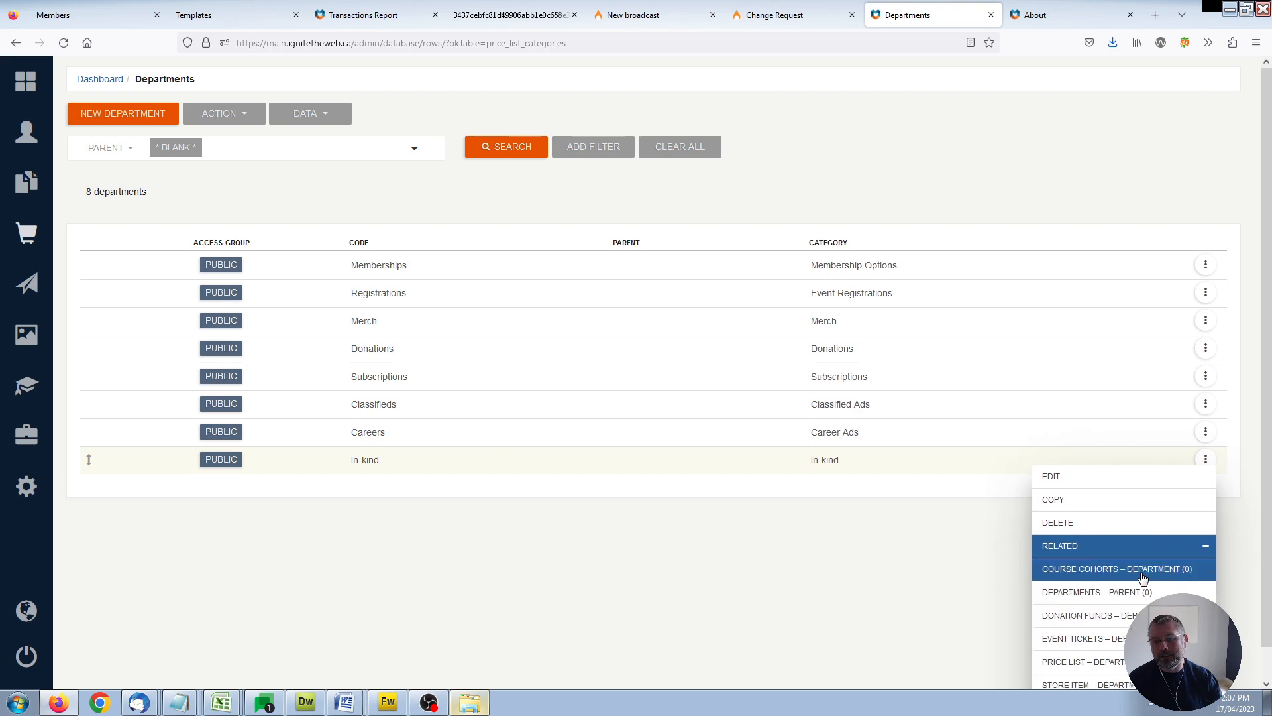
pyautogui.click(1105, 682)
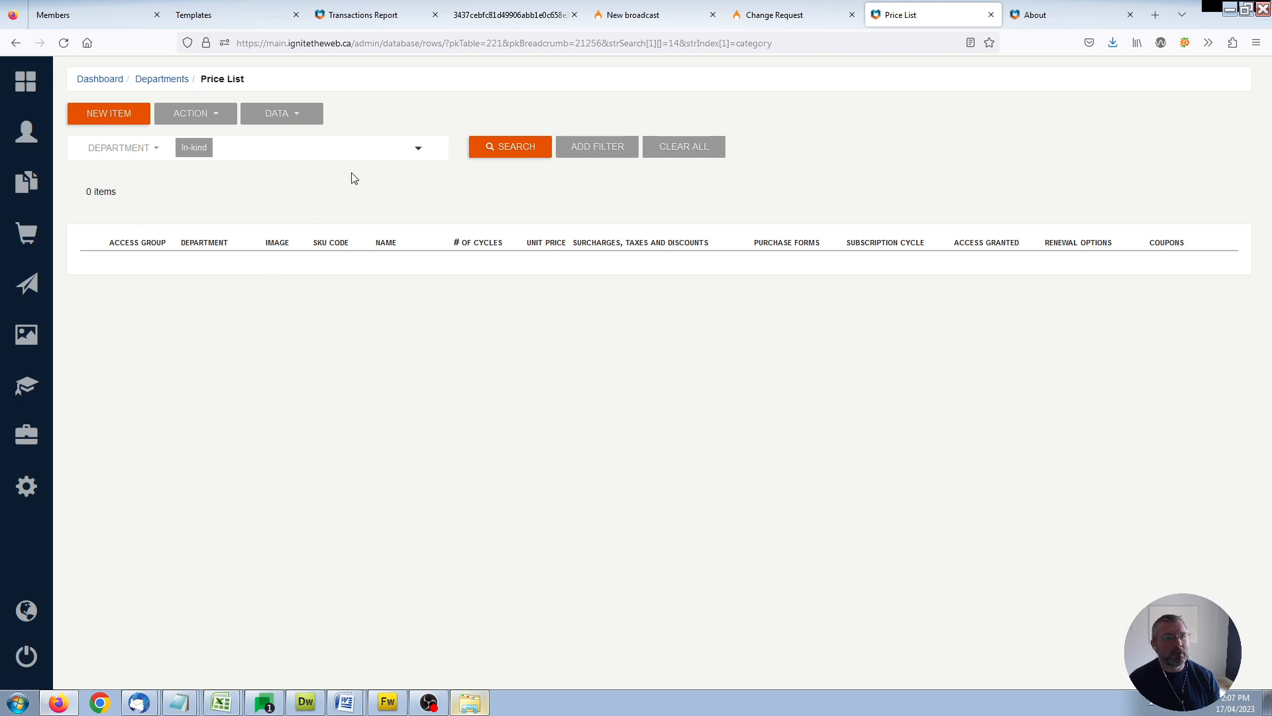
# Start a new price list item for the In-kind department and name it "In-kind donation"
pyautogui.click(109, 119)
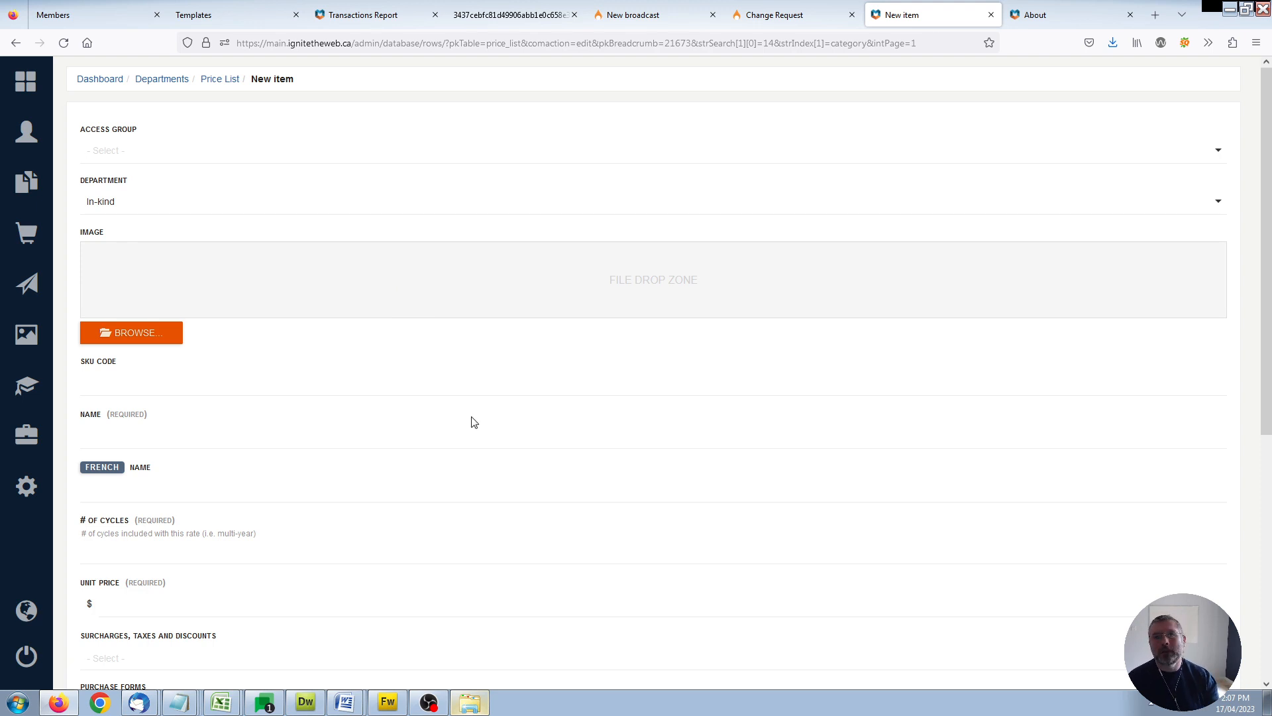
pyautogui.scroll(-2, 519, 407)
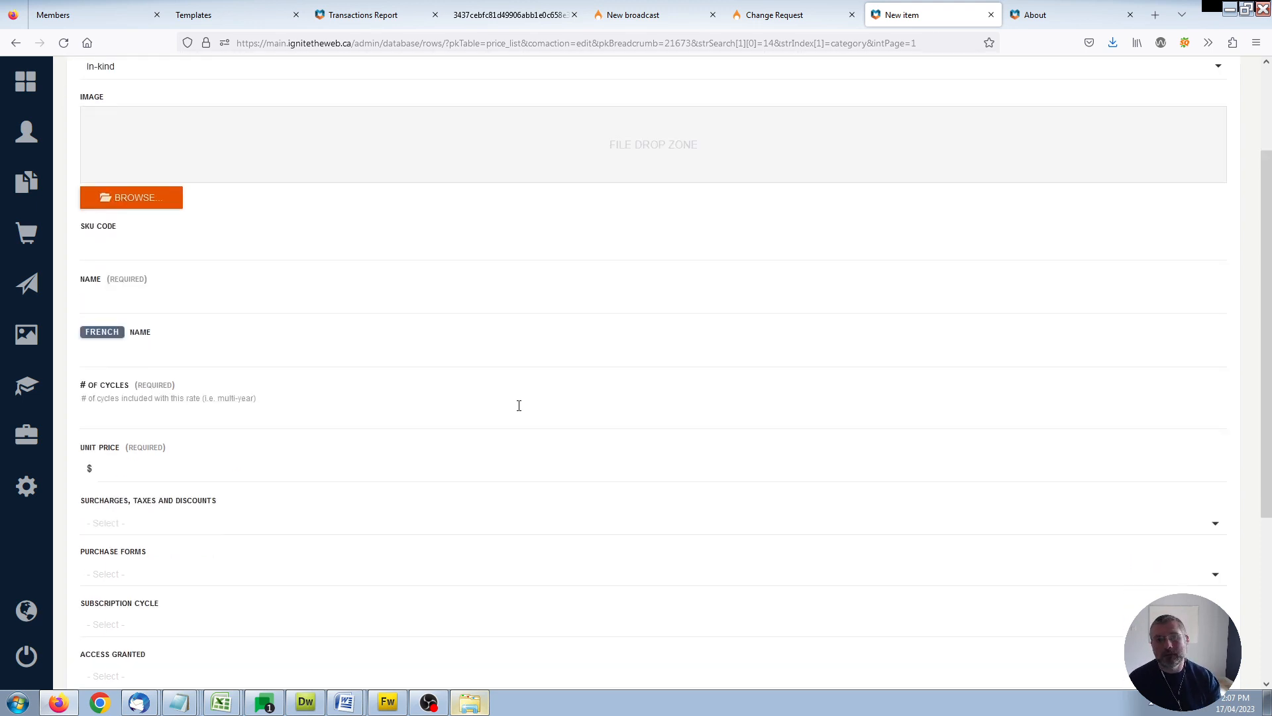
pyautogui.scroll(-1, 519, 405)
pyautogui.scroll(3, 517, 404)
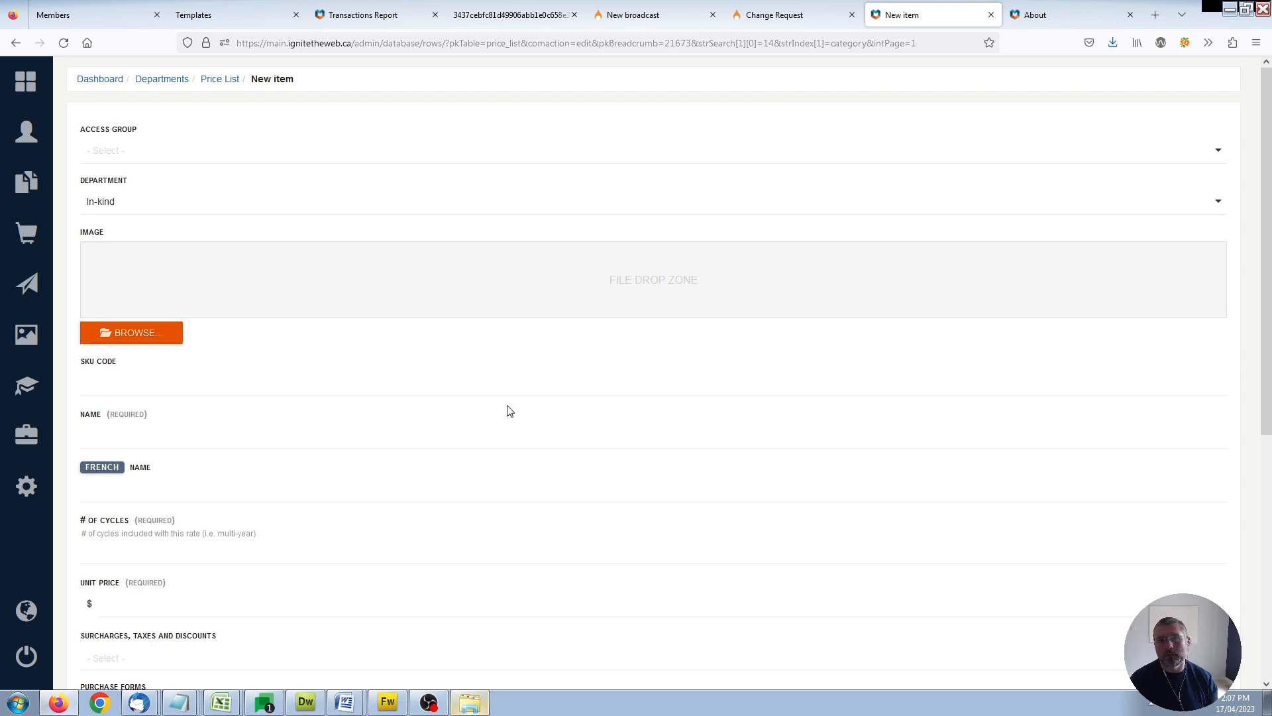
pyautogui.scroll(-3, 499, 397)
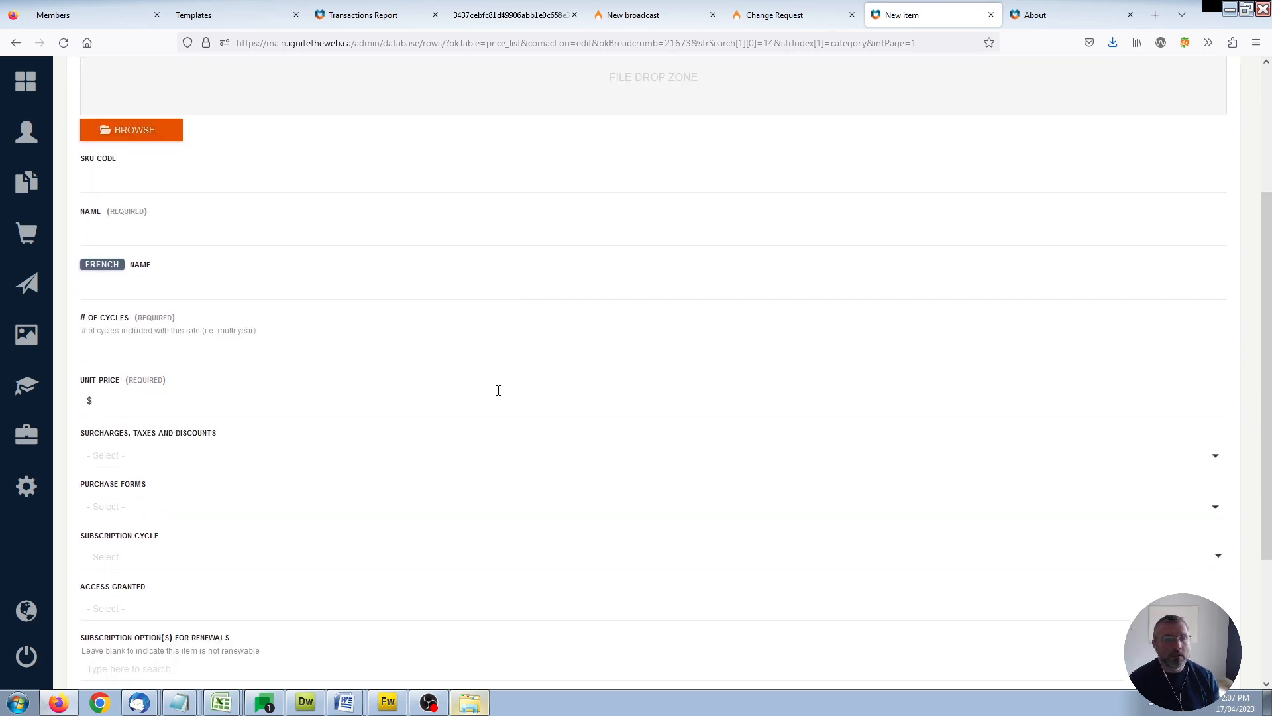
pyautogui.scroll(3, 204, 378)
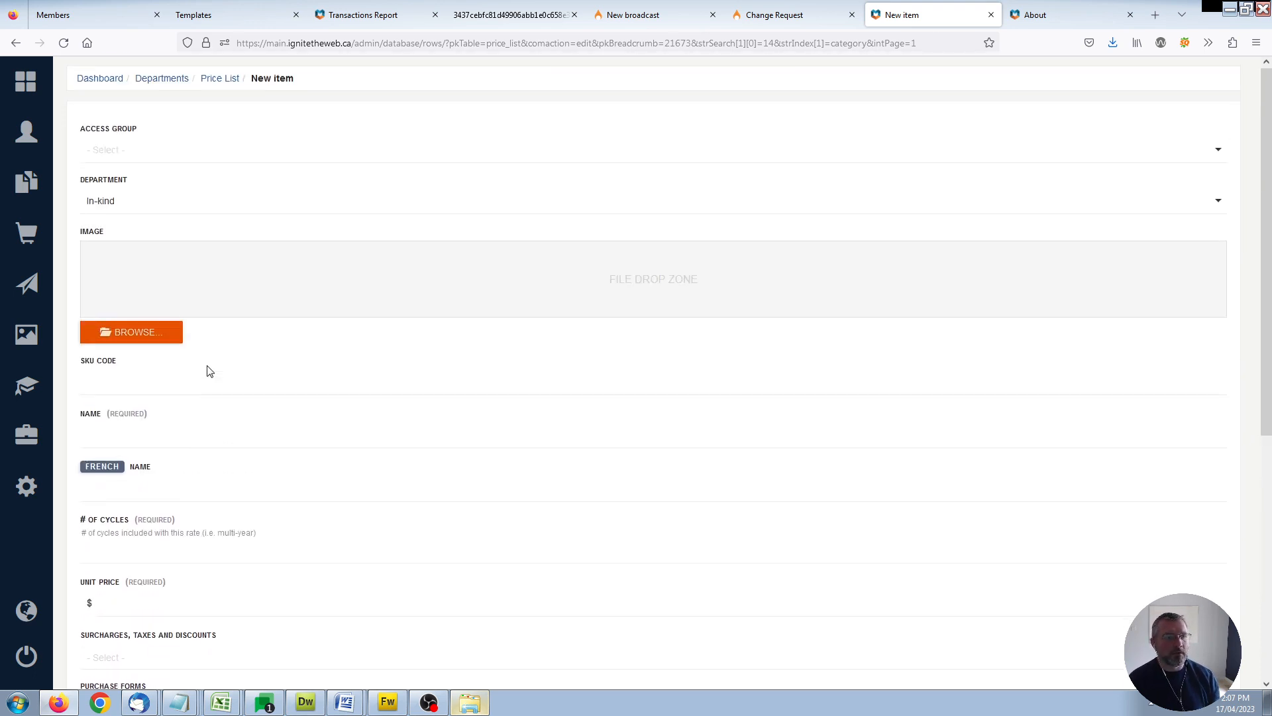
pyautogui.click(170, 436)
pyautogui.write('In-kind donation')
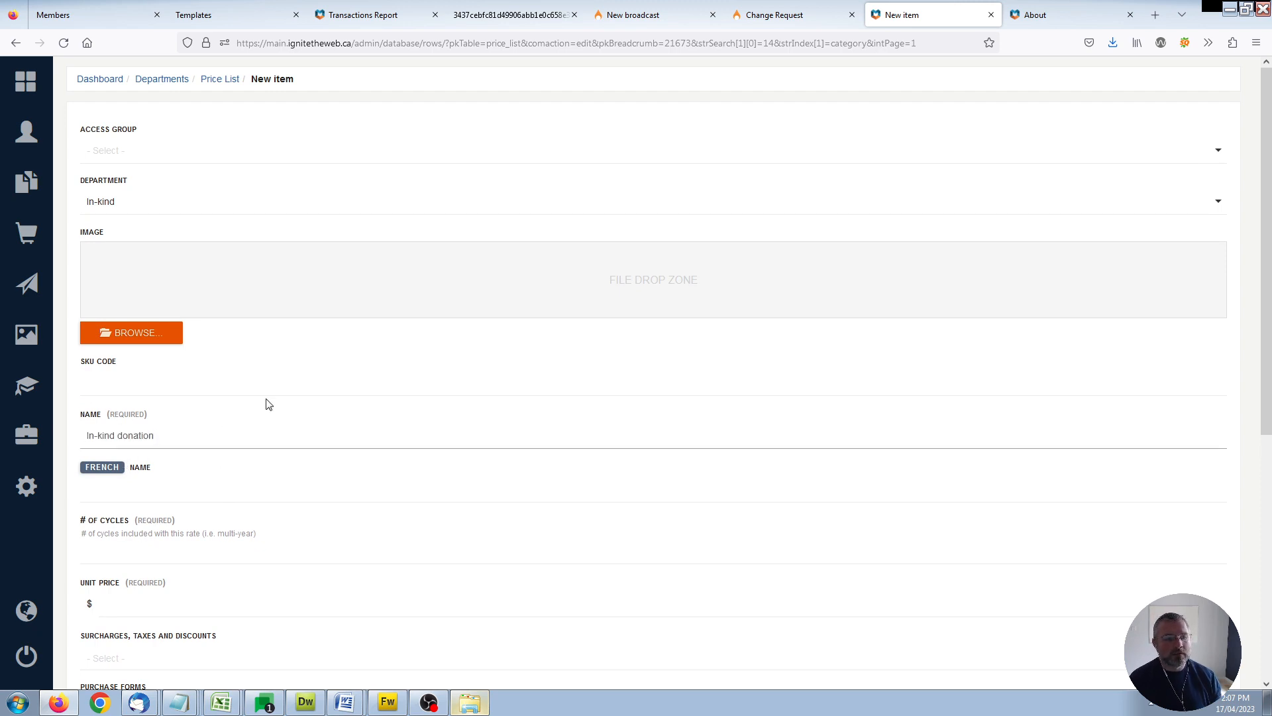
# Set the item's number of cycles to 0 and its unit price to $5, and submit the item
pyautogui.scroll(-1, 251, 437)
pyautogui.click(139, 482)
pyautogui.scroll(-3, 262, 472)
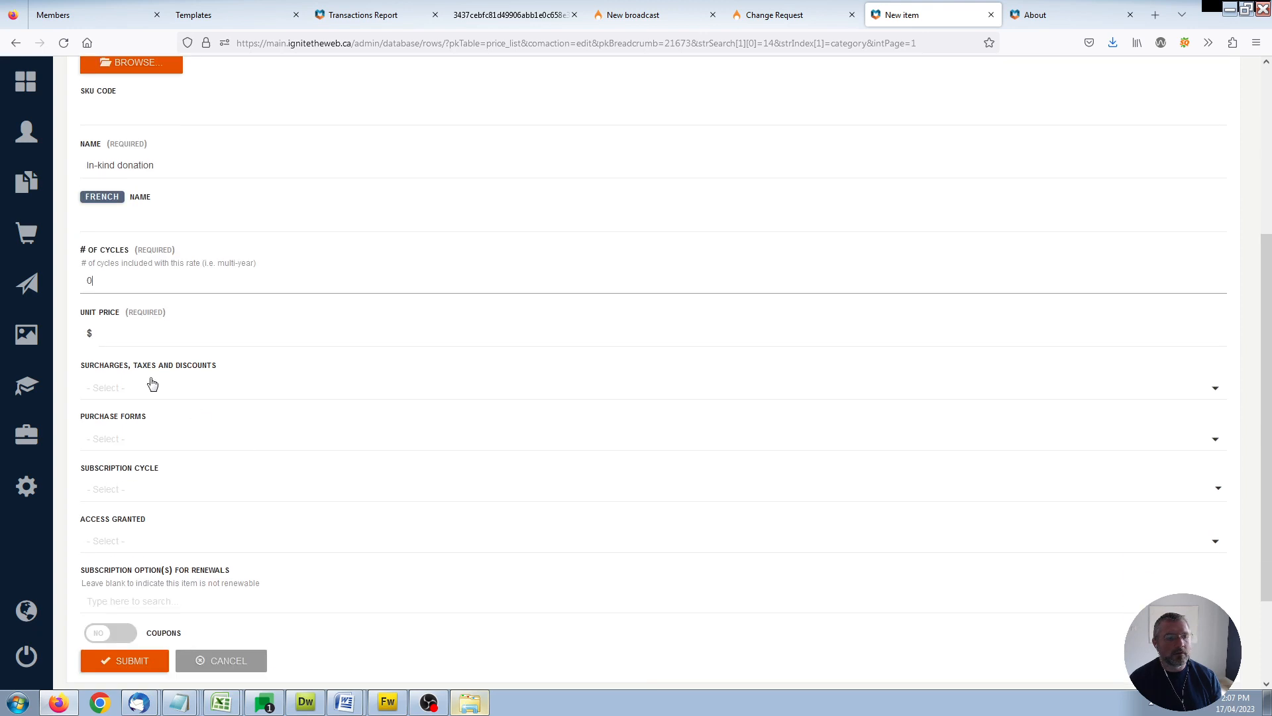
pyautogui.click(146, 332)
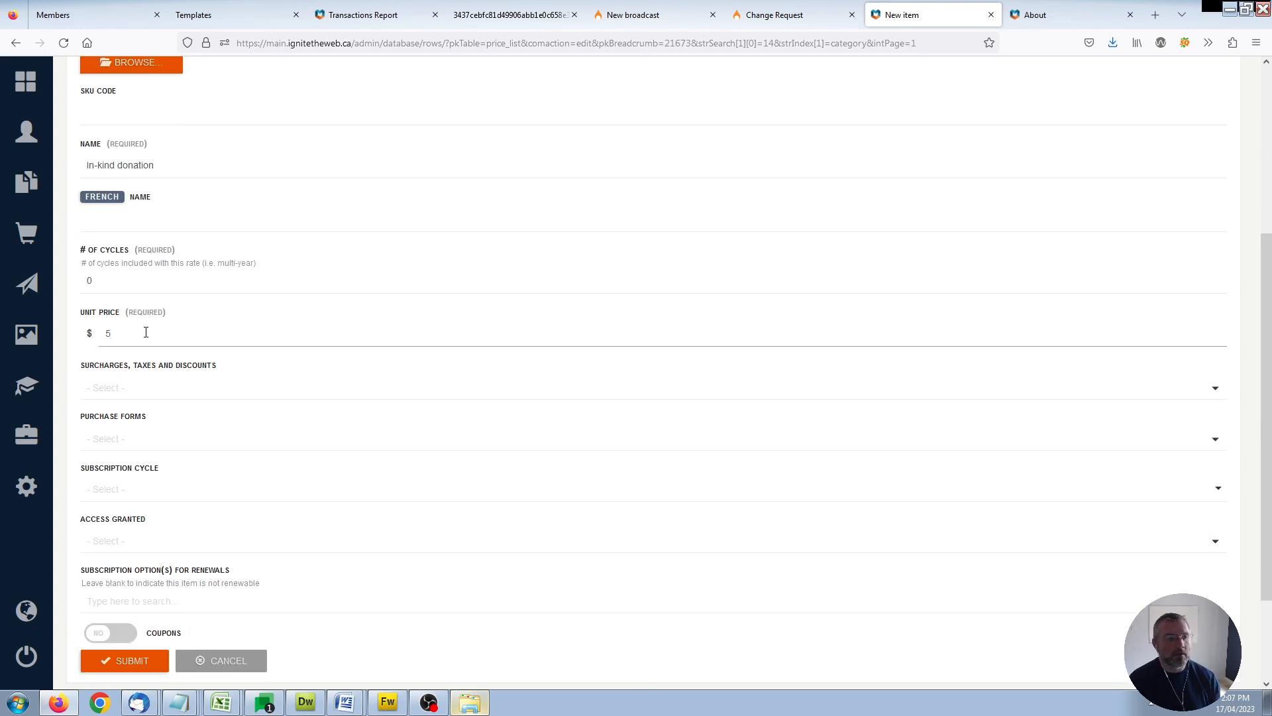
pyautogui.scroll(-2, 392, 361)
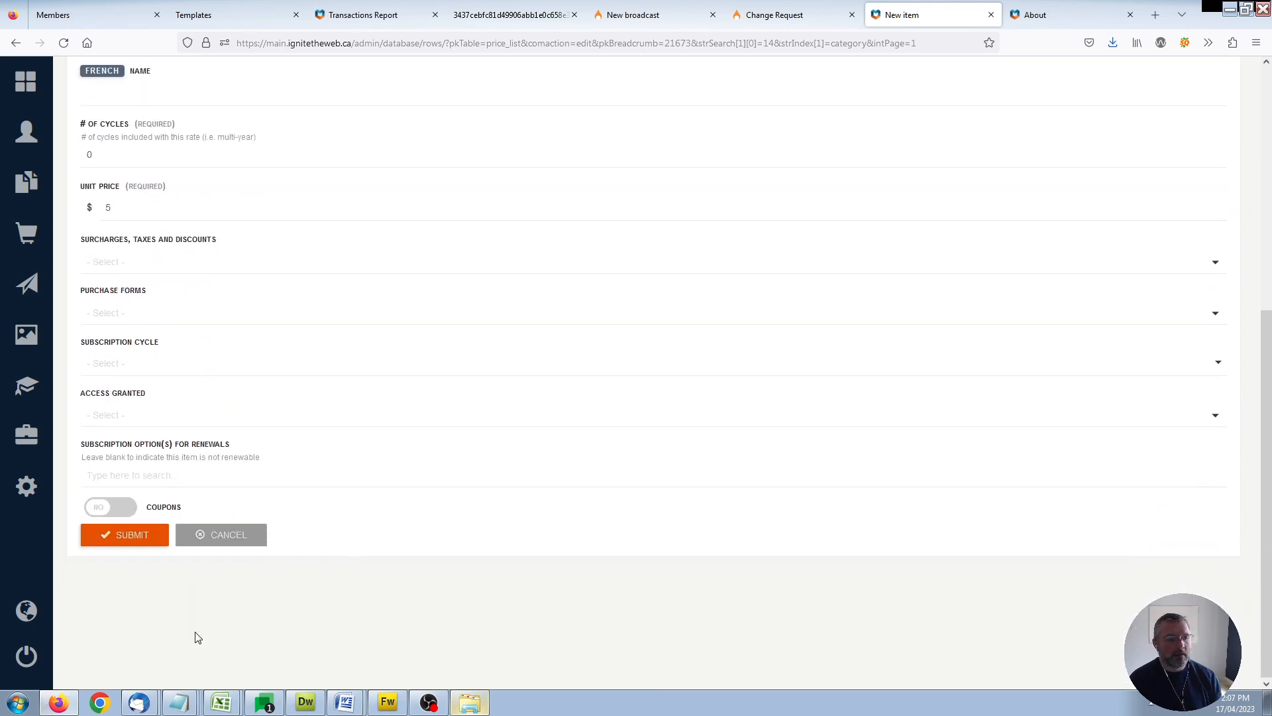
pyautogui.click(132, 538)
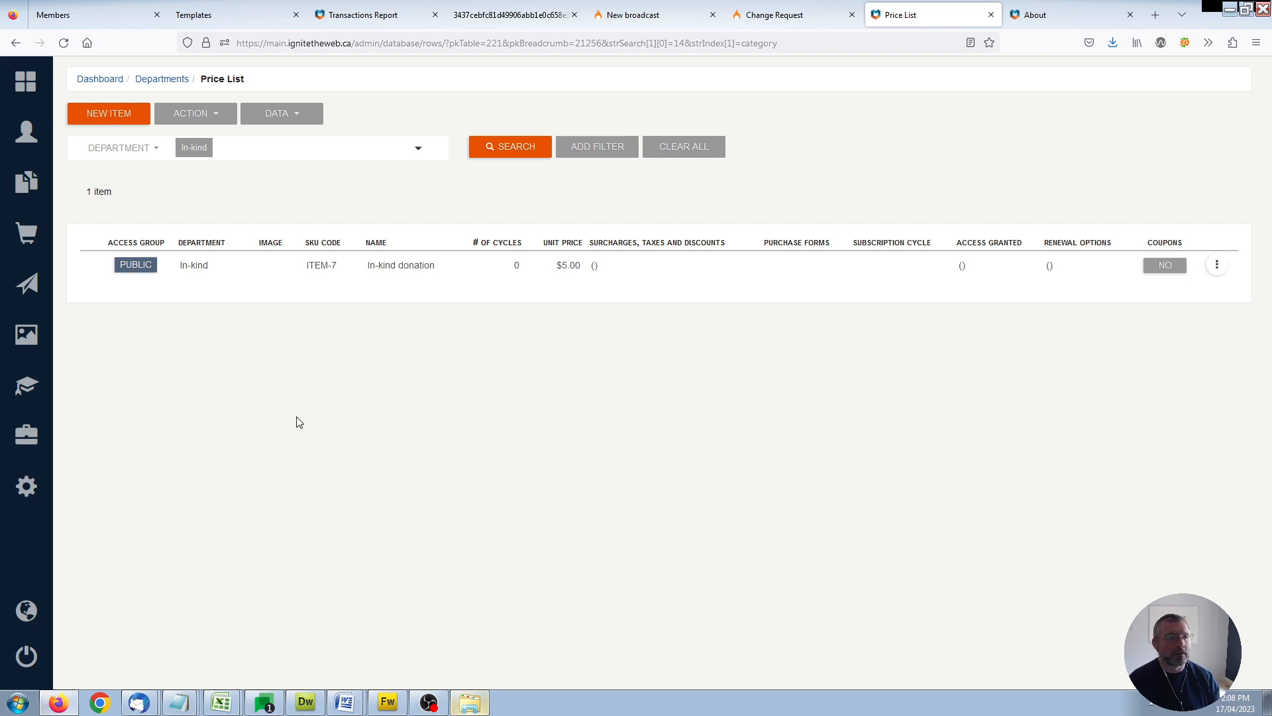
# Open the About page for editing from the site's content pages and go to its English content
pyautogui.moveTo(26, 182)
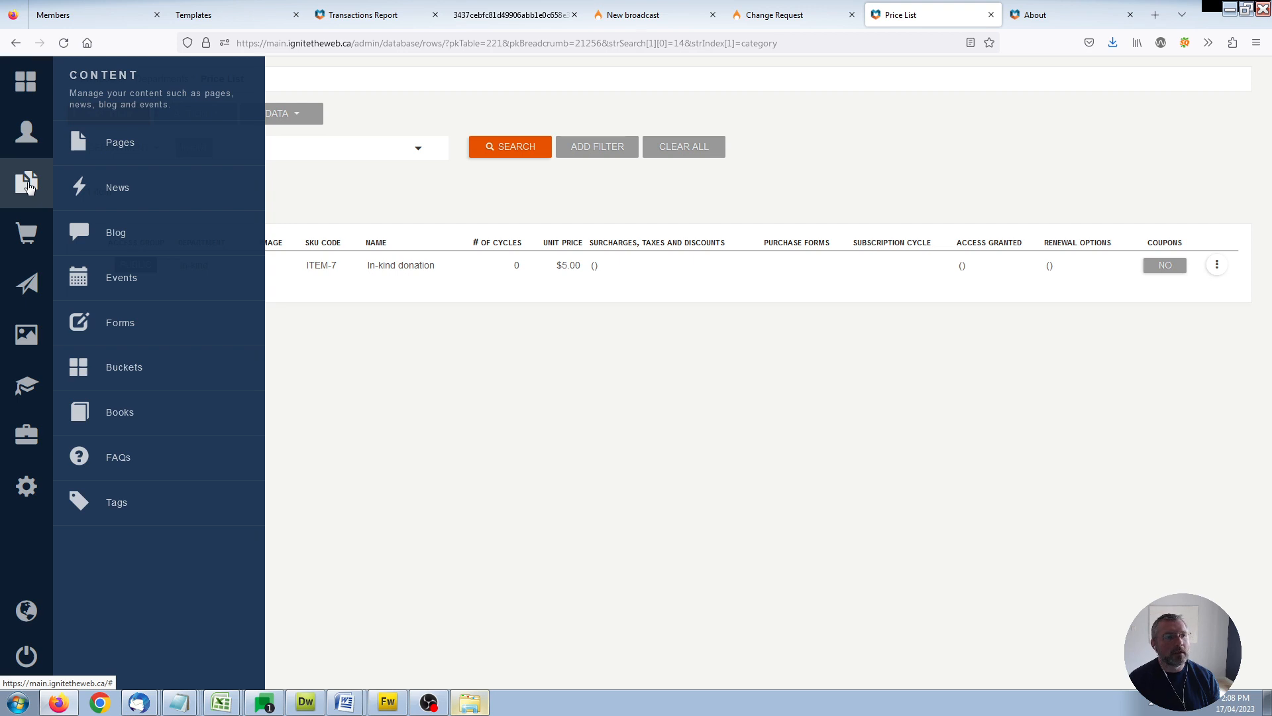
pyautogui.click(116, 146)
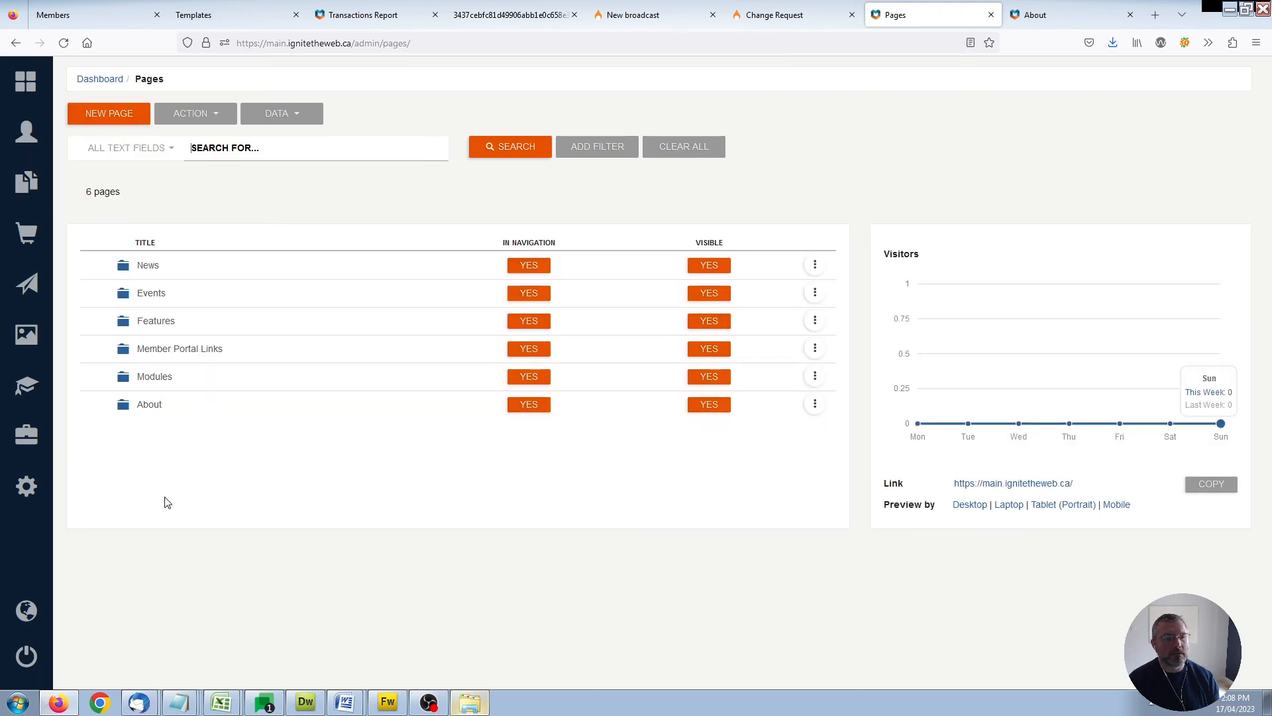
pyautogui.click(815, 404)
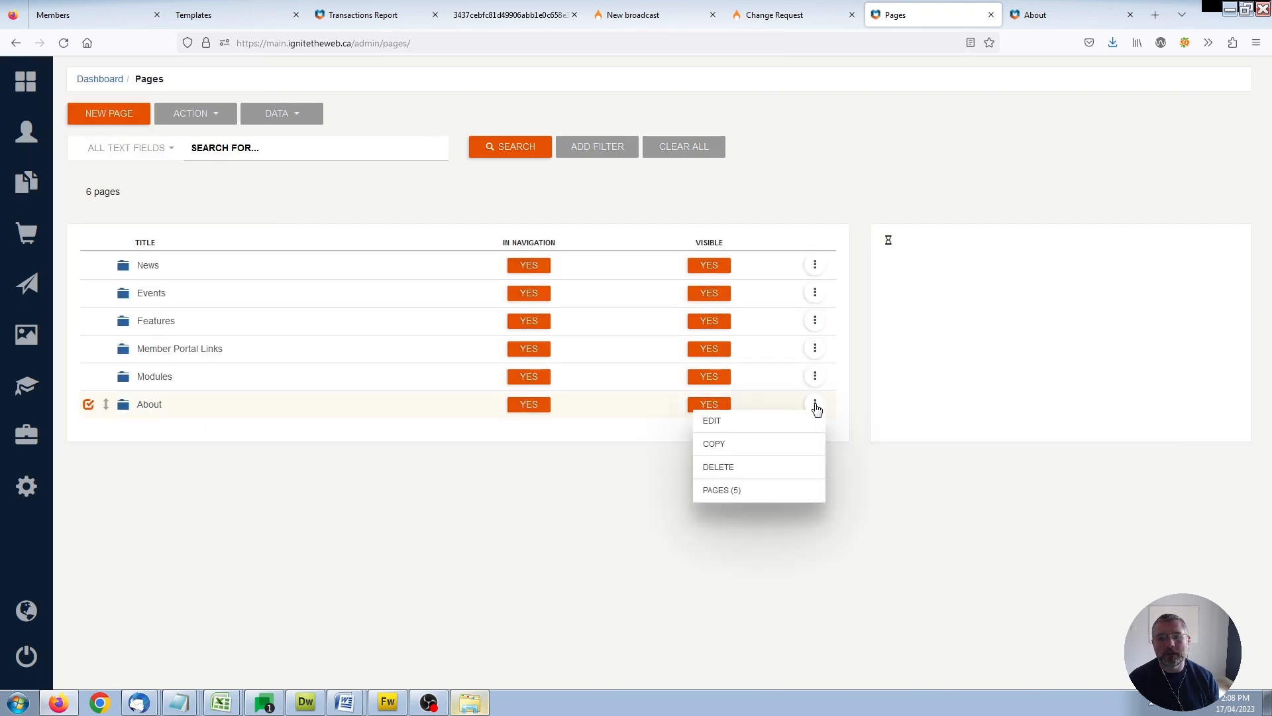
pyautogui.click(712, 424)
pyautogui.scroll(-7, 670, 278)
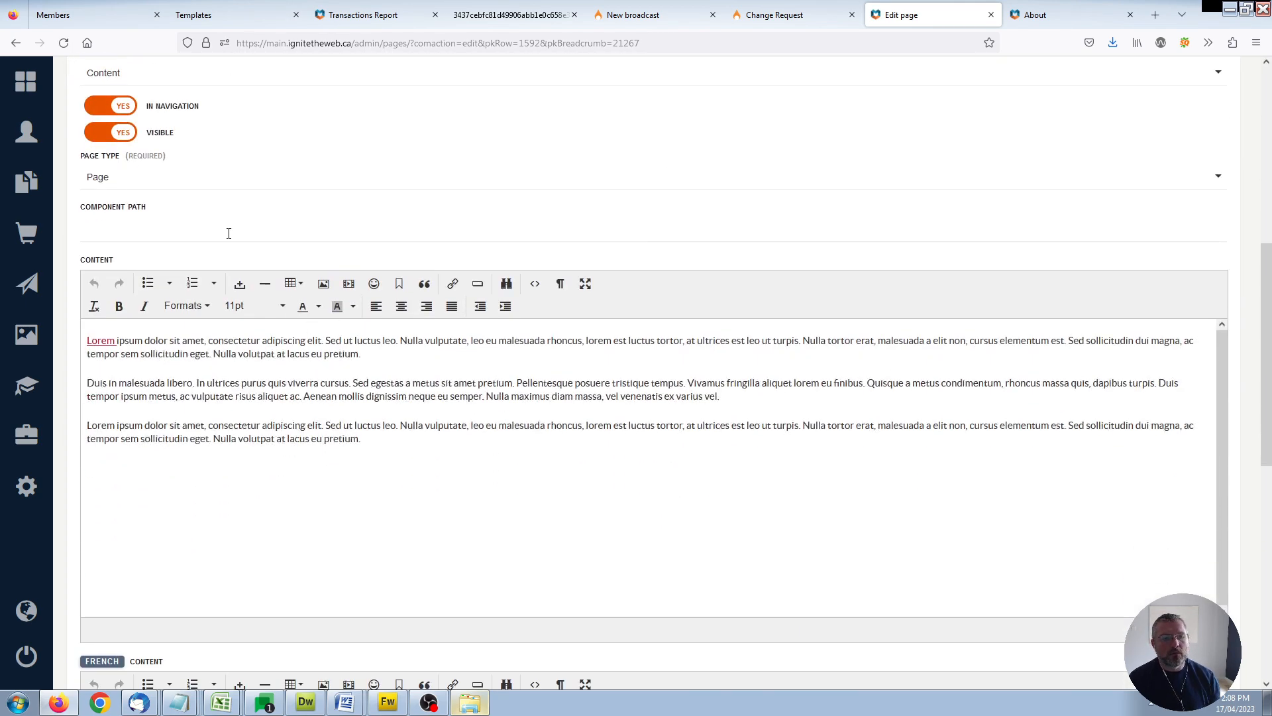
# Add the module code {%mod('cart/add','In-kind')} as a new paragraph at the end of the About page's English content
pyautogui.click(390, 438)
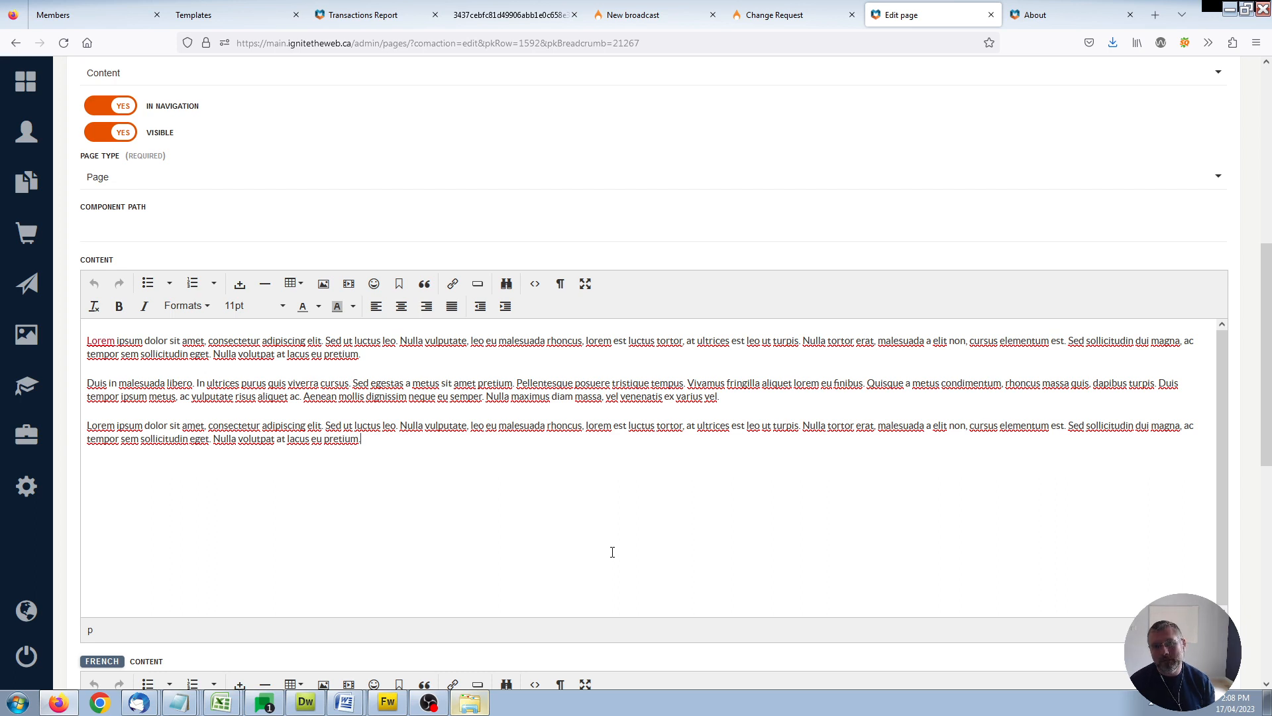
pyautogui.press('Return')
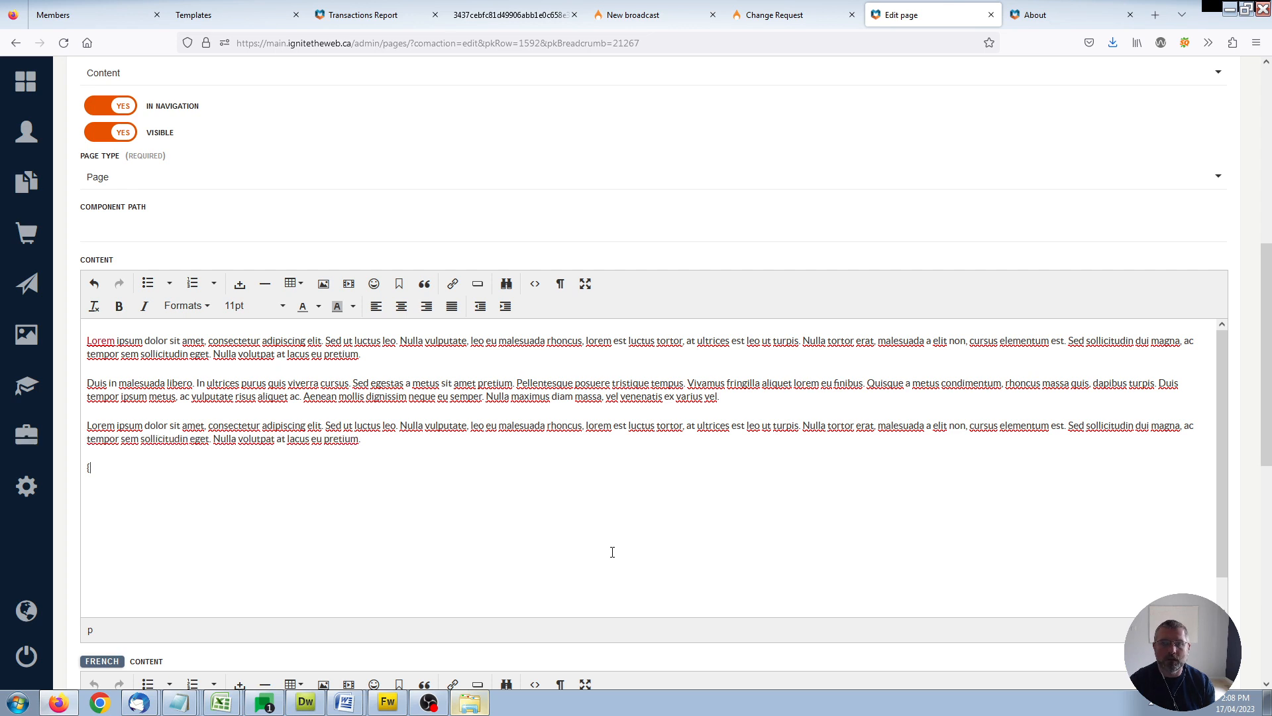
pyautogui.write('%mod')
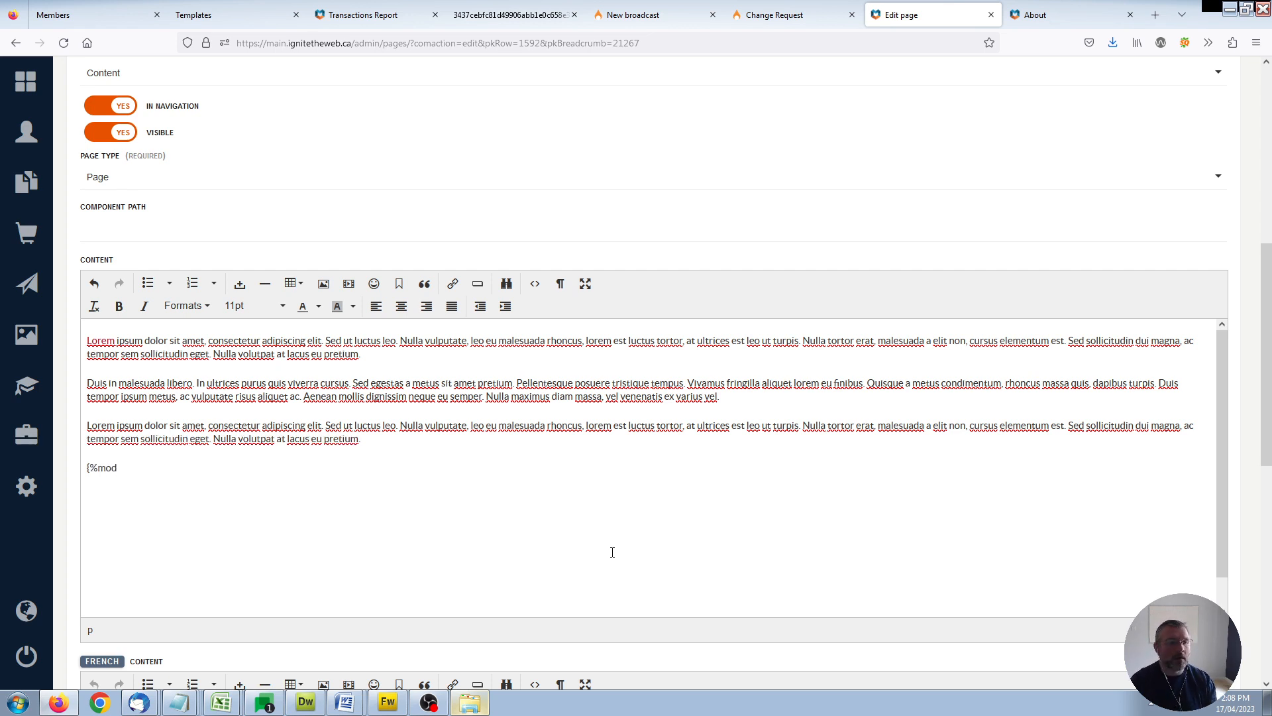
pyautogui.write("('ca")
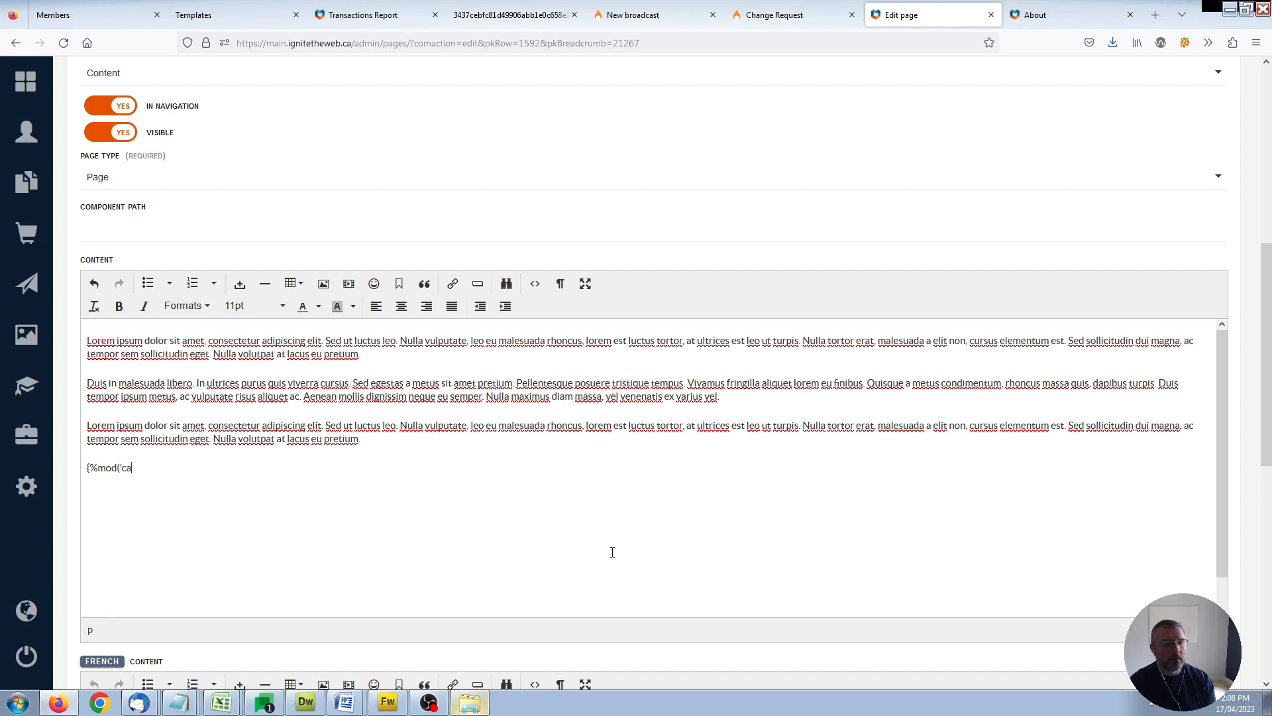
pyautogui.write('t')
pyautogui.press('BackSpace')
pyautogui.write("rt/add','In-kind")
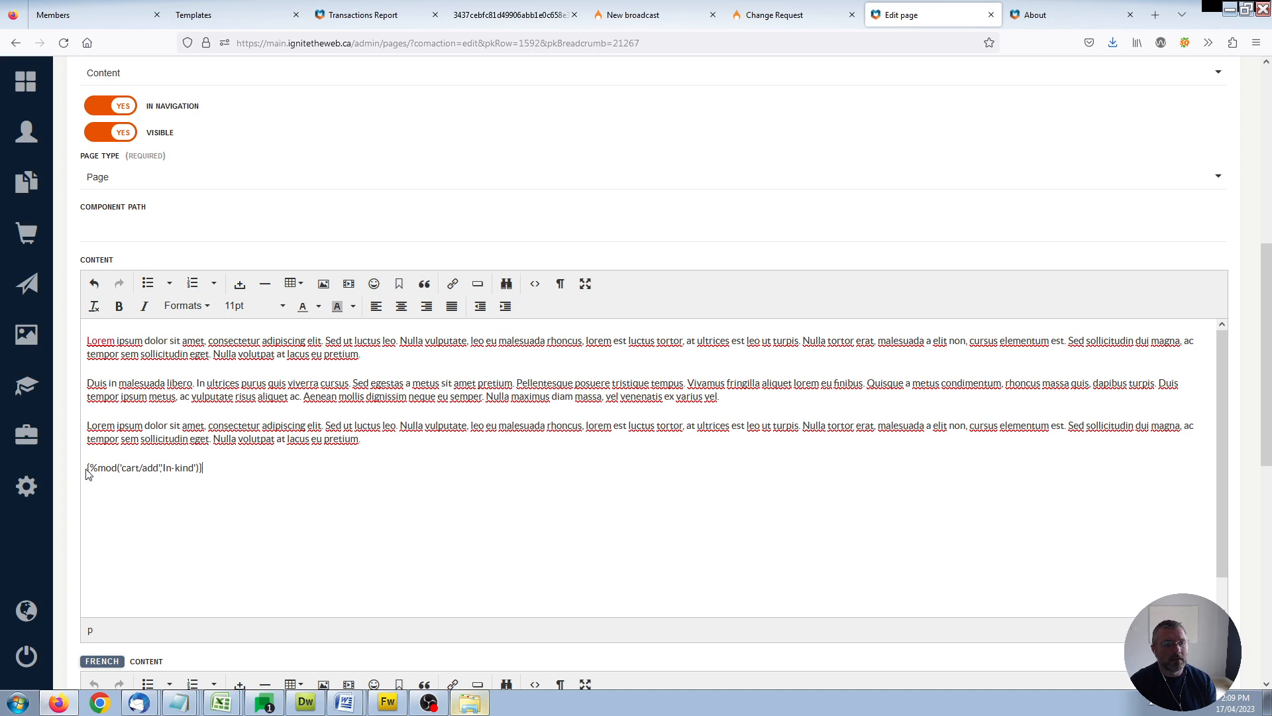
# Move the module code paragraph to directly after the first paragraph of the content and submit the page
pyautogui.tripleClick(215, 468)
pyautogui.hotkey('ctrl', 'c')
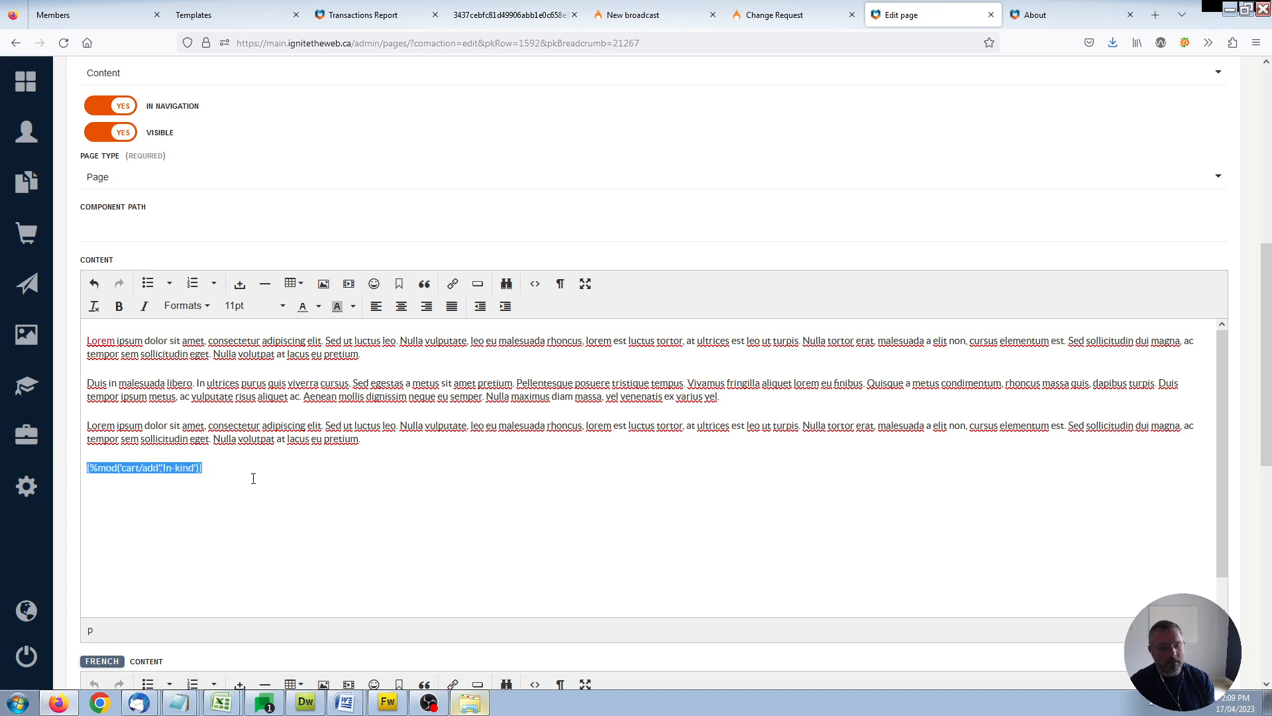
pyautogui.press('Delete')
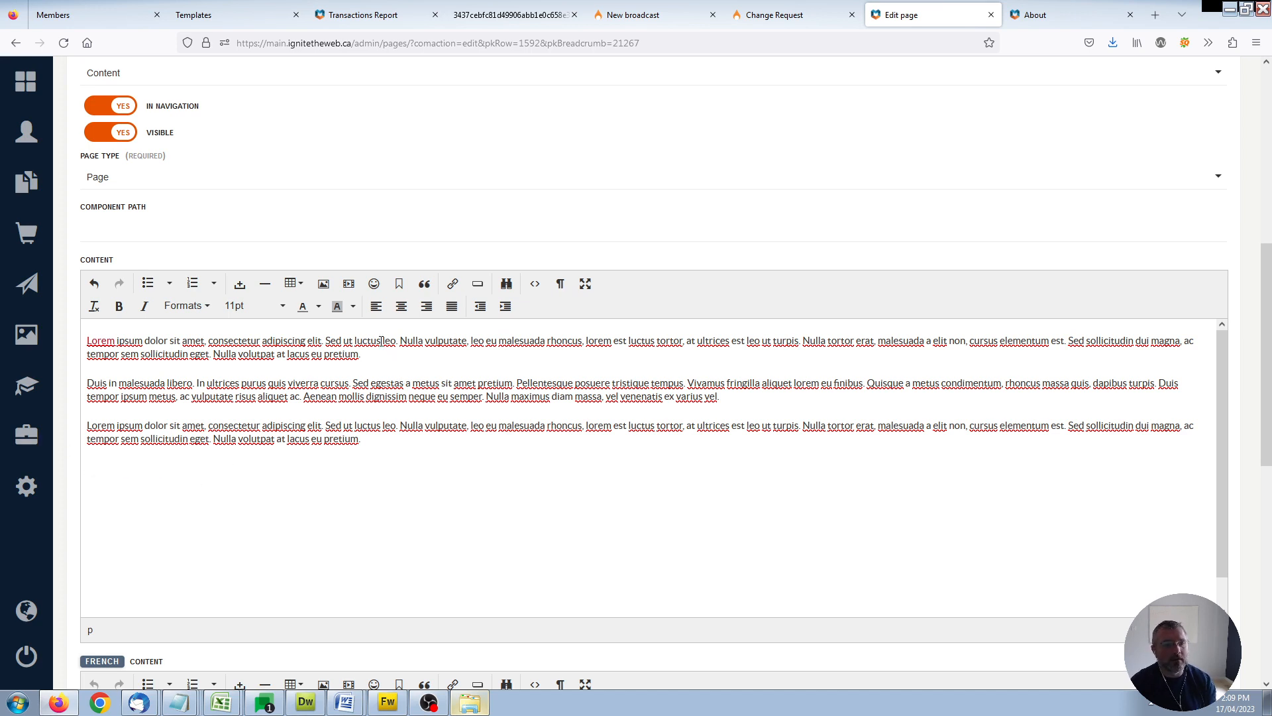
pyautogui.press('Return')
pyautogui.hotkey('ctrl', 'v')
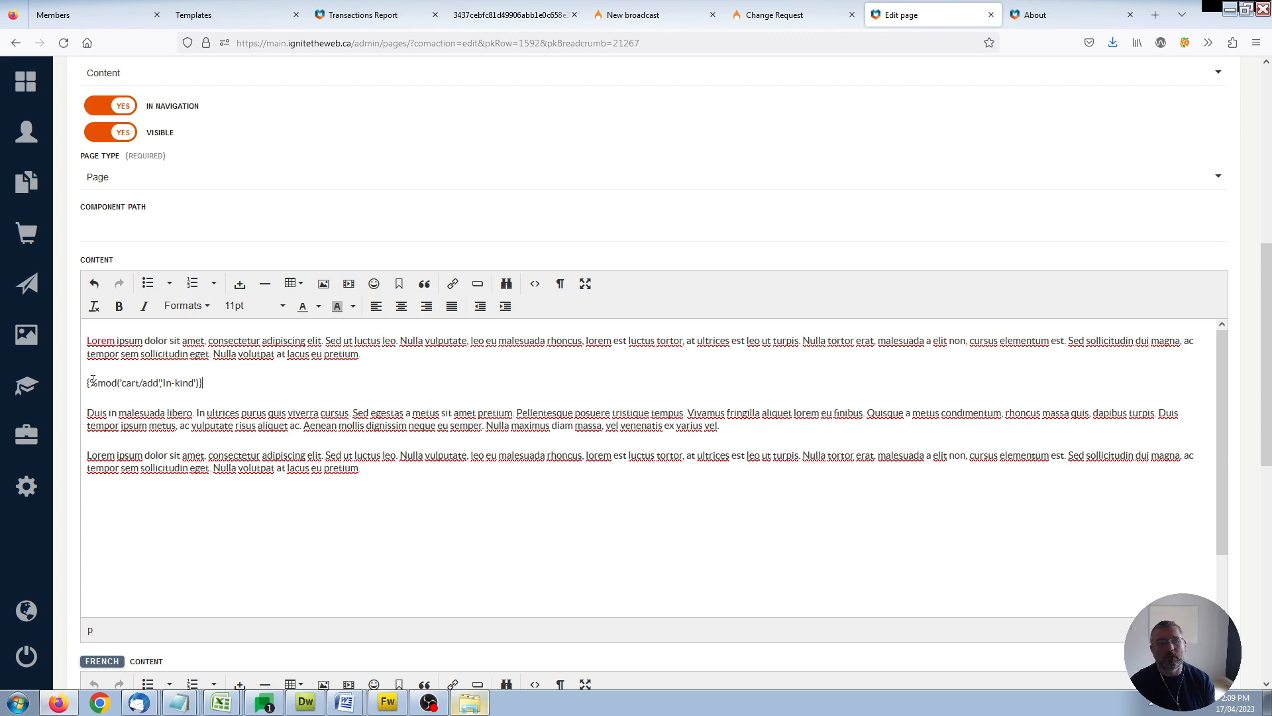
pyautogui.scroll(-8, 217, 381)
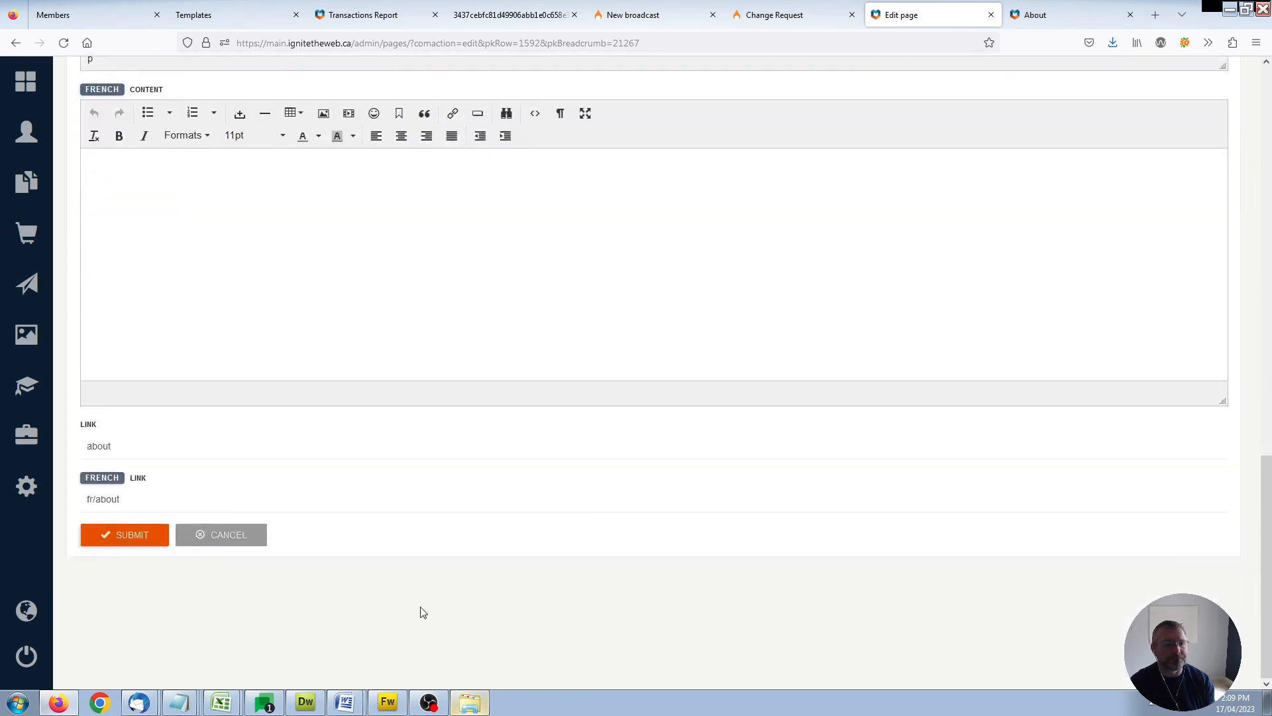
pyautogui.click(132, 538)
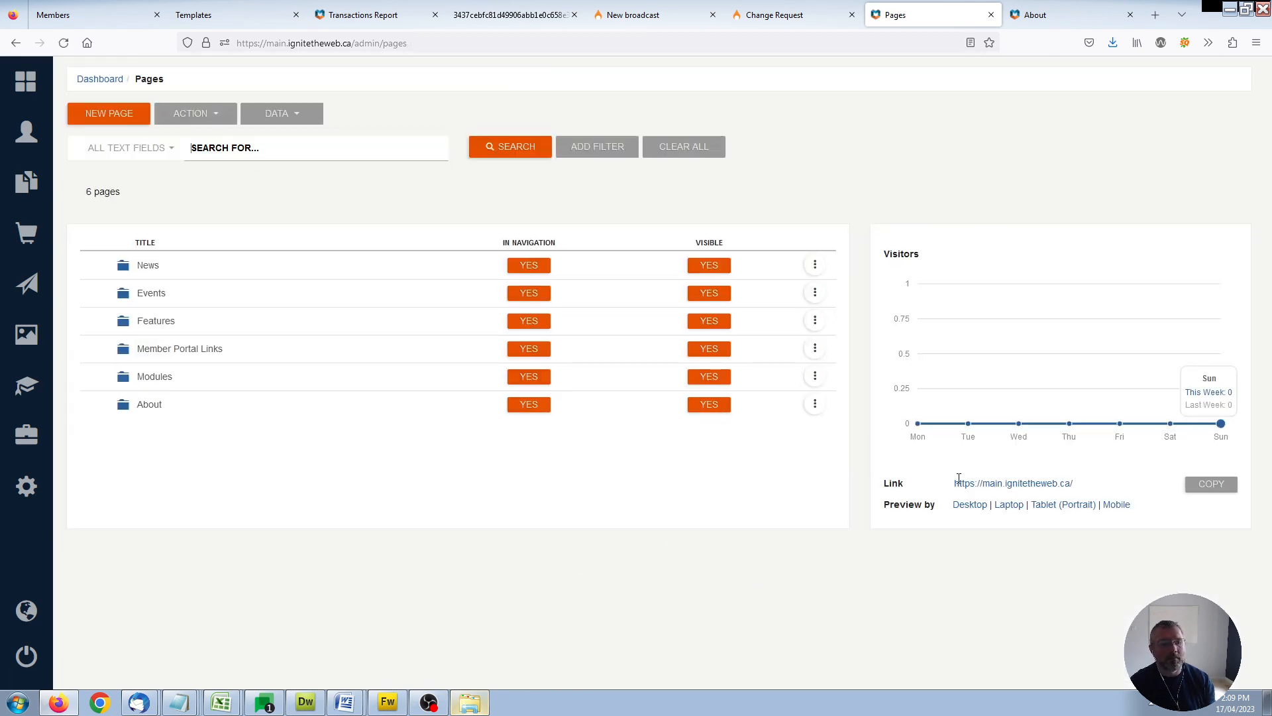
# Reload the public About page and add the In-kind donation item to the cart
pyautogui.click(1060, 15)
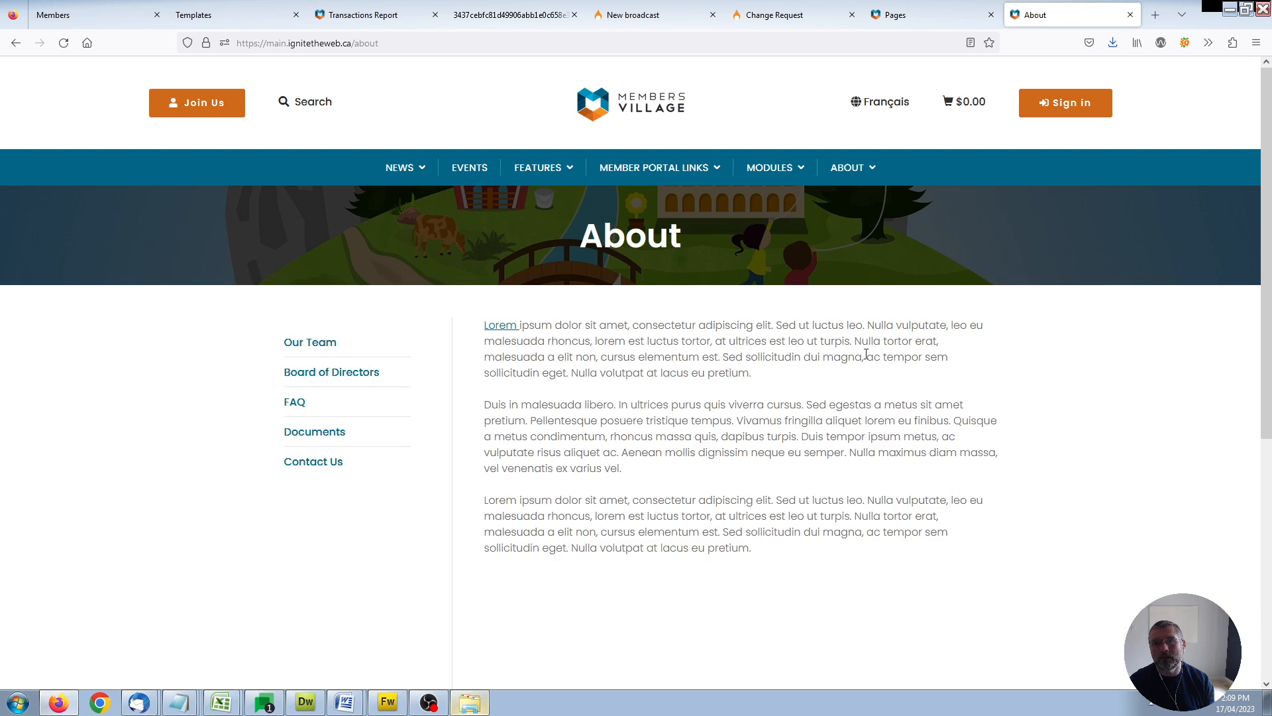
pyautogui.press('F5')
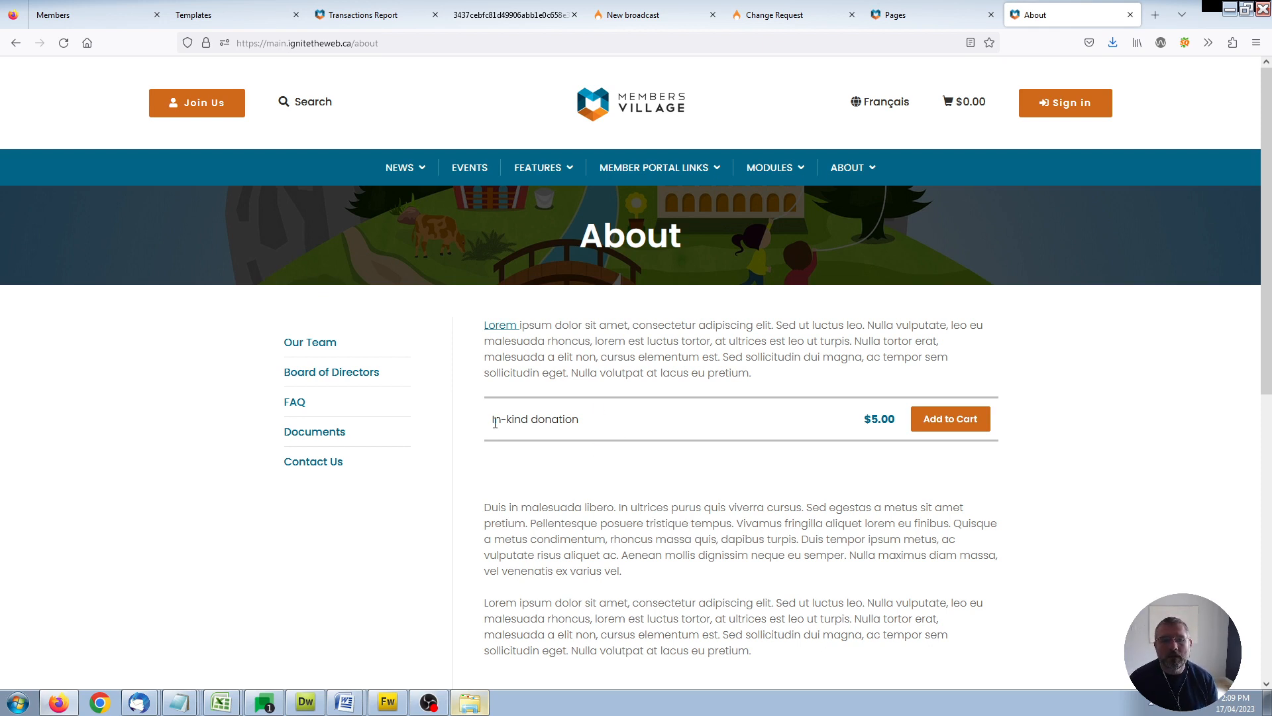
pyautogui.moveTo(489, 424); pyautogui.dragTo(640, 430)
pyautogui.click(642, 431)
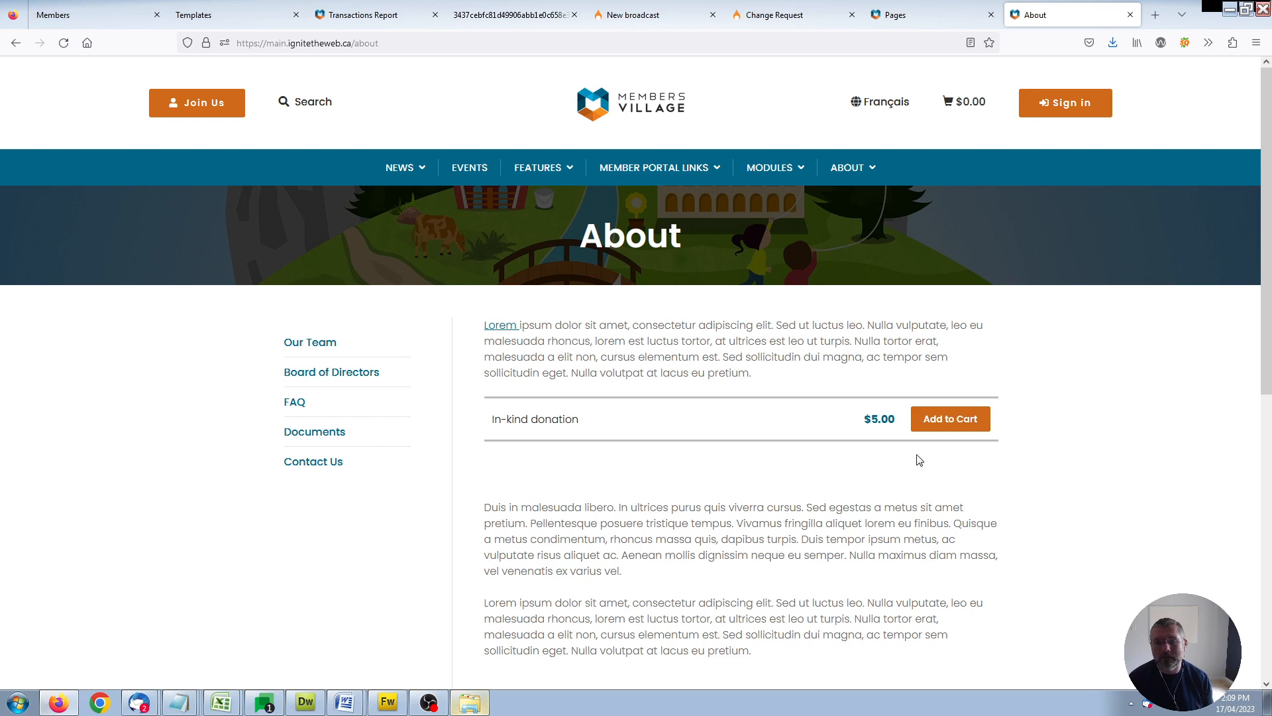
pyautogui.click(936, 425)
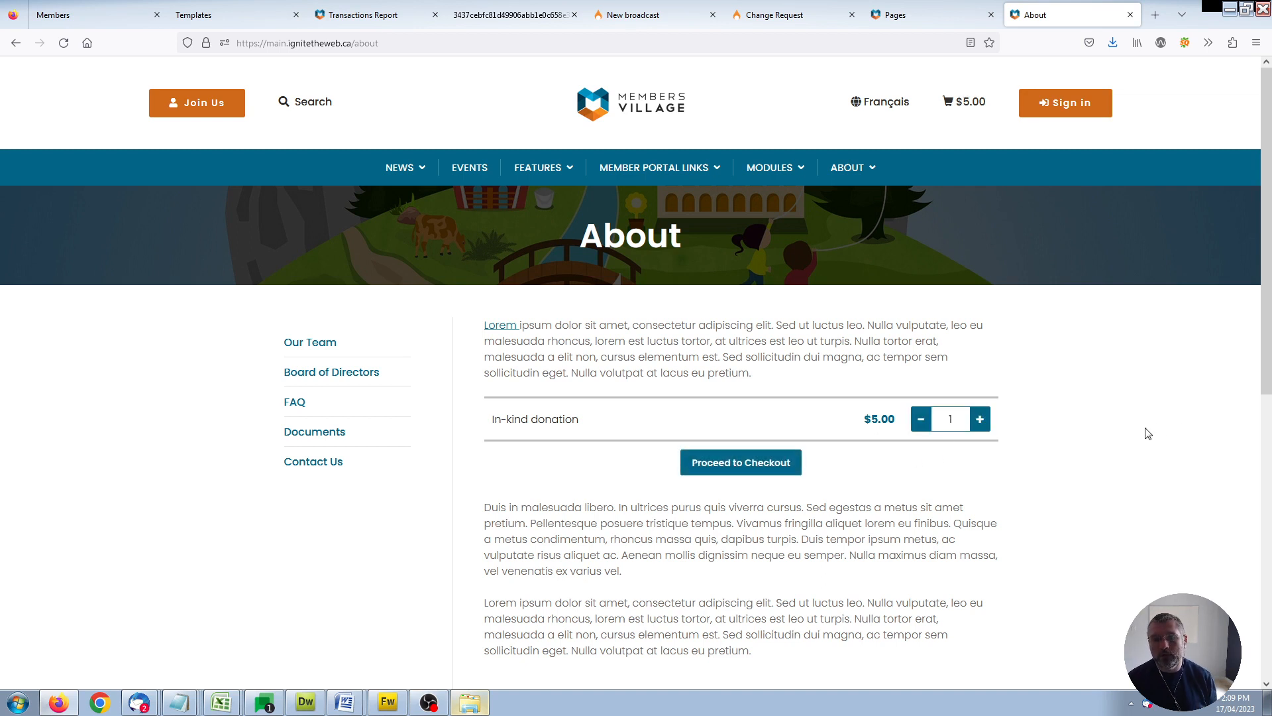